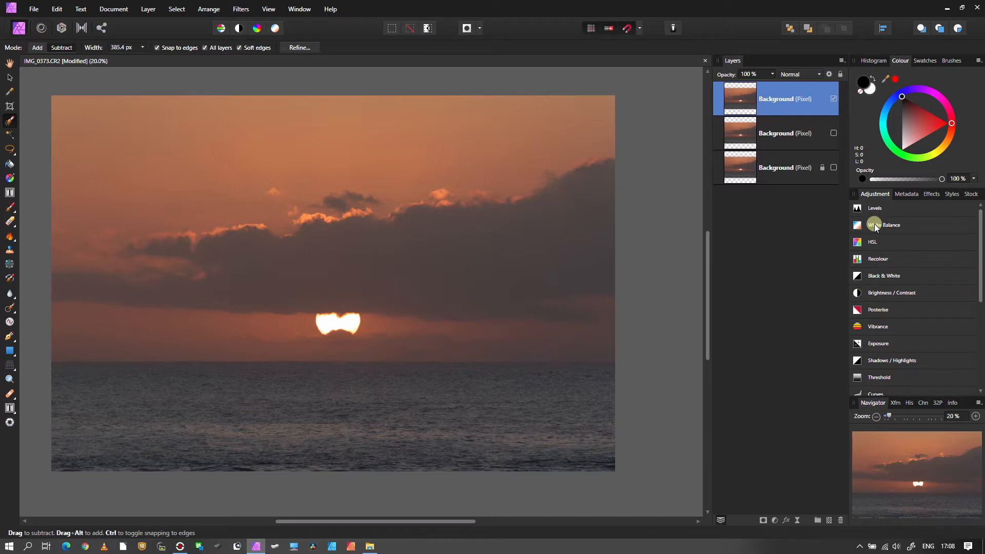
# Step: Add an HSL adjustment to the photo and set the saturation shift of the reds to 64%
pyautogui.click(864, 242)
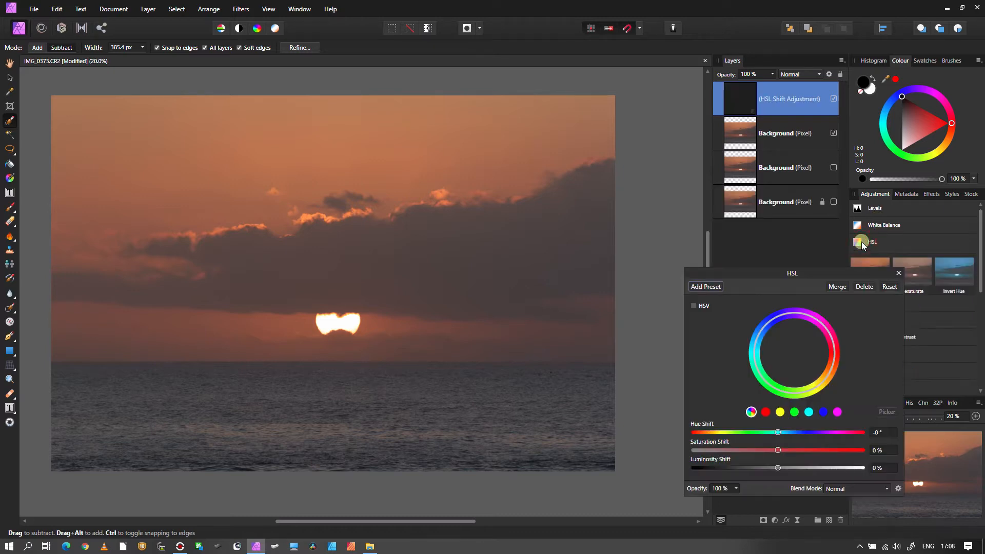
pyautogui.click(765, 414)
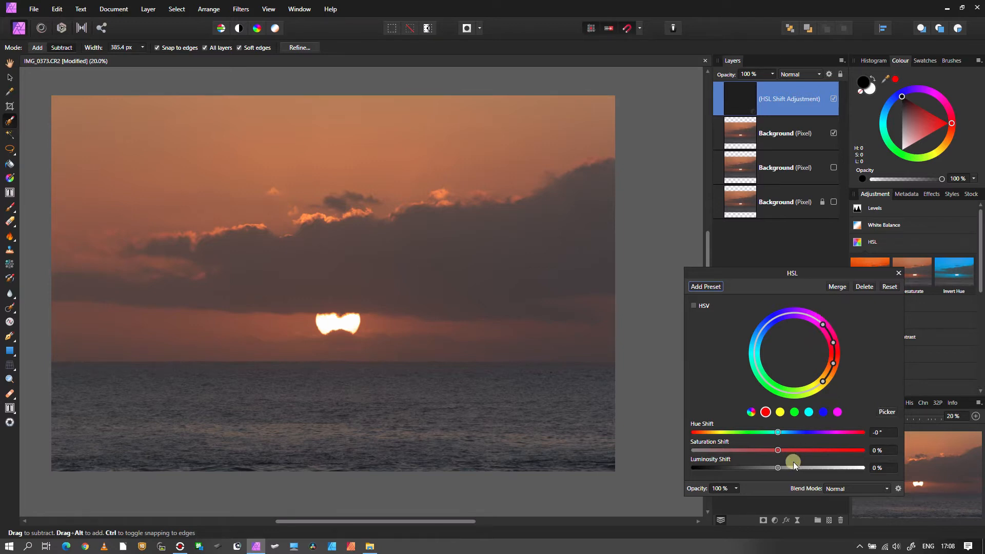
pyautogui.moveTo(778, 450); pyautogui.dragTo(832, 459)
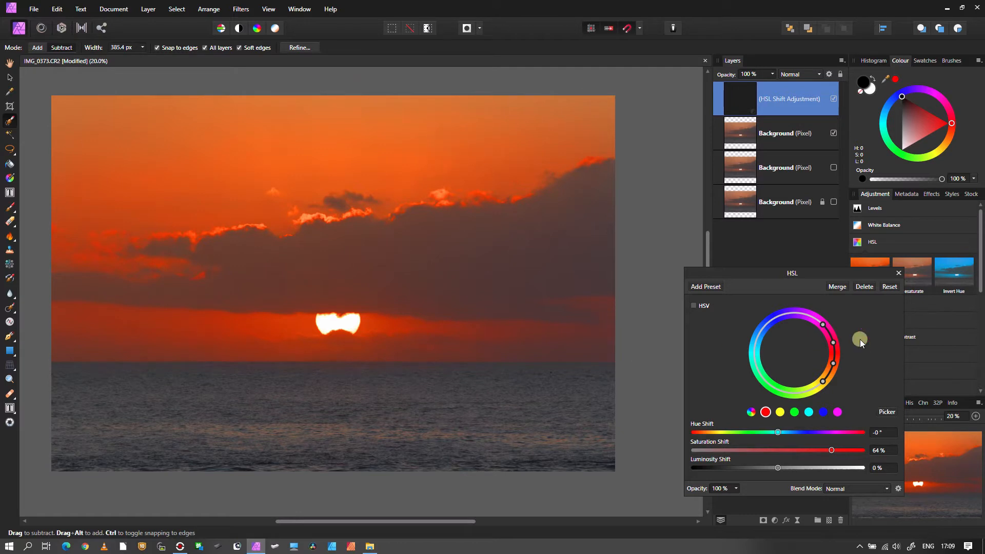
pyautogui.click(899, 273)
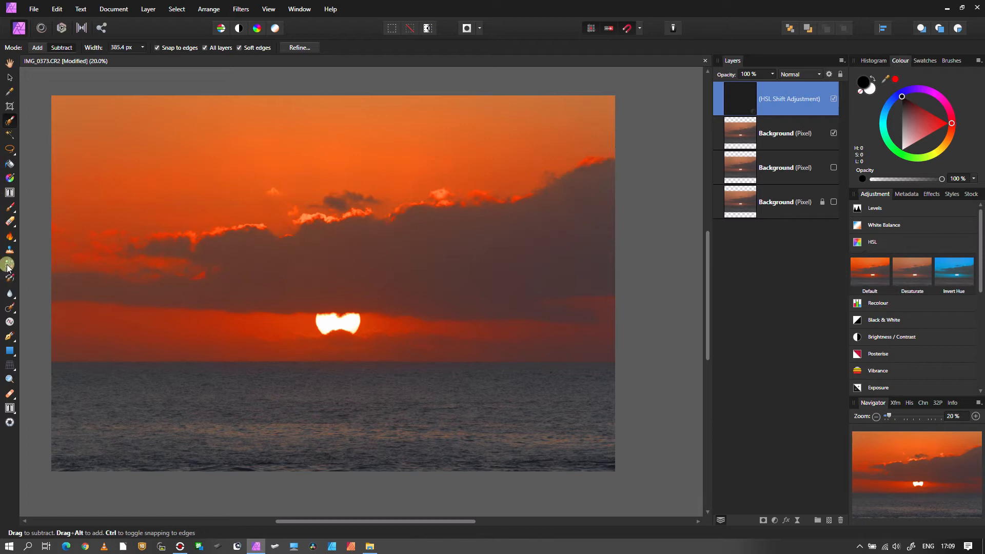
# Step: Mask the HSL adjustment over the dark cloud with a soft black paint brush of about 1037 px, and restore it in white
pyautogui.click(10, 206)
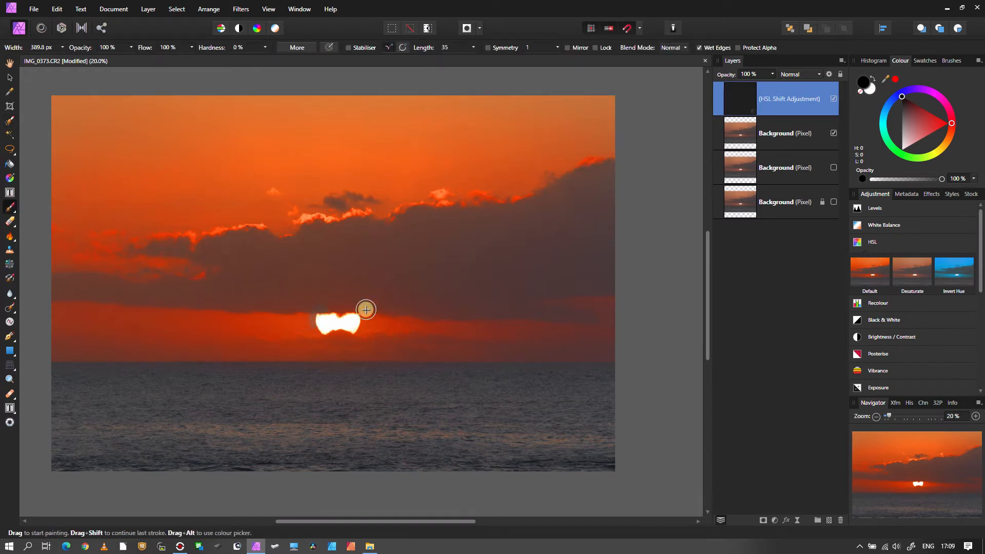
pyautogui.press(']')
pyautogui.press(']')
pyautogui.press(']')
pyautogui.press(']')
pyautogui.press(']')
pyautogui.press(']')
pyautogui.press(']')
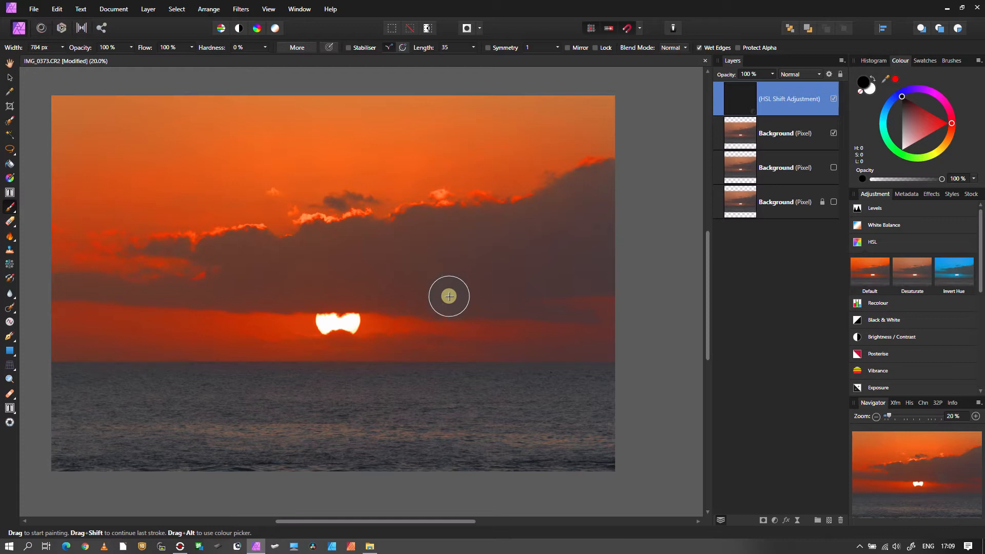
pyautogui.moveTo(504, 276); pyautogui.dragTo(589, 237)
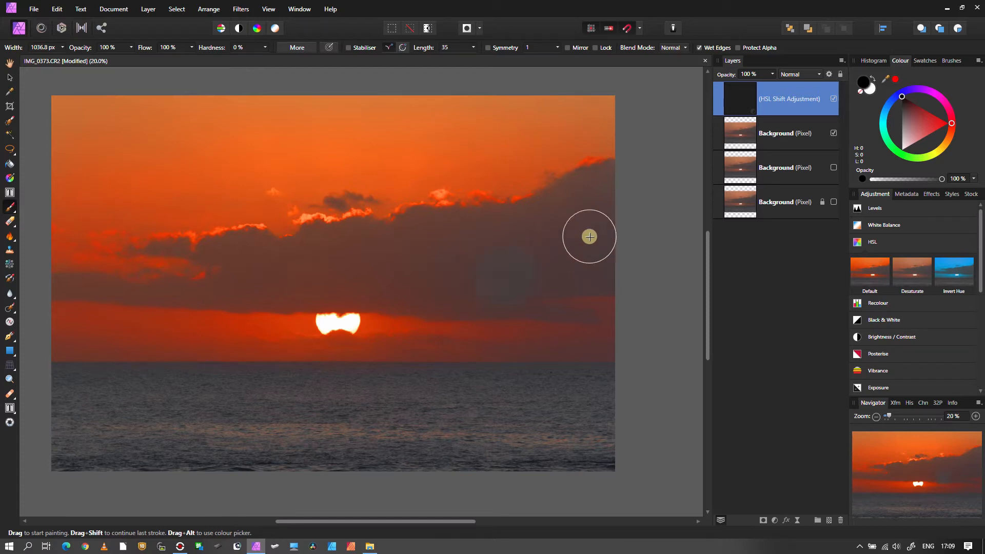
pyautogui.click(868, 92)
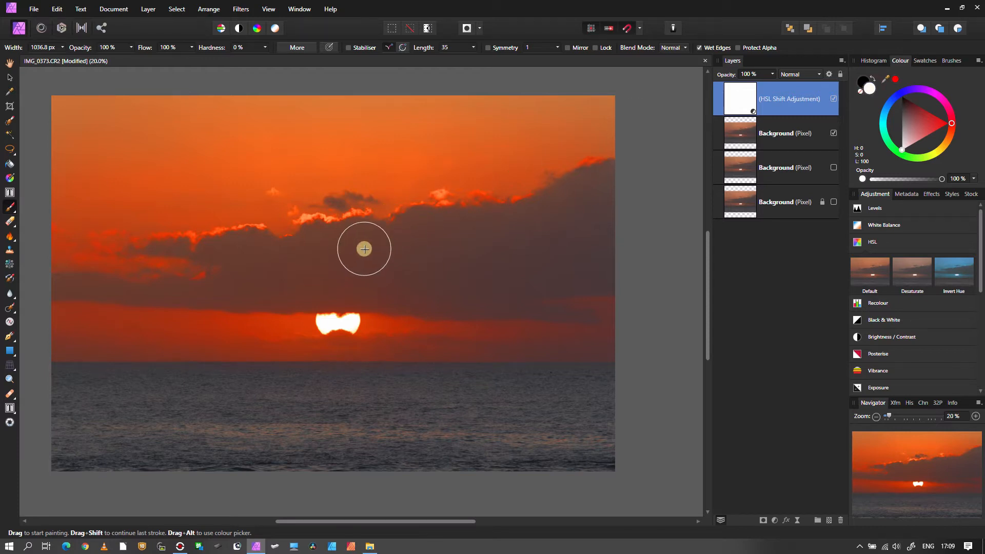
# Step: Paint black over the sea, the dark cloud and a strip of sky to hide the HSL adjustment there
pyautogui.click(863, 81)
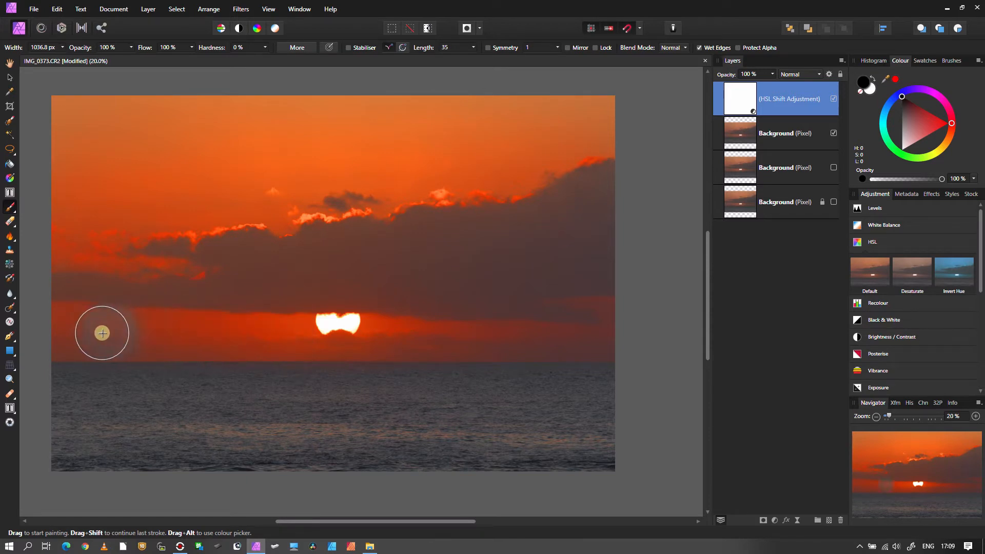
pyautogui.moveTo(635, 449)
pyautogui.mouseDown()
pyautogui.moveTo(365, 453)
pyautogui.moveTo(217, 419)
pyautogui.moveTo(60, 427)
pyautogui.moveTo(228, 475)
pyautogui.moveTo(489, 490)
pyautogui.moveTo(652, 414)
pyautogui.moveTo(478, 394)
pyautogui.moveTo(318, 408)
pyautogui.moveTo(58, 403)
pyautogui.moveTo(540, 434)
pyautogui.moveTo(616, 325)
pyautogui.moveTo(633, 220)
pyautogui.mouseUp()
pyautogui.moveTo(489, 253)
pyautogui.mouseDown()
pyautogui.moveTo(277, 261)
pyautogui.moveTo(593, 231)
pyautogui.moveTo(499, 277)
pyautogui.moveTo(430, 286)
pyautogui.moveTo(258, 277)
pyautogui.moveTo(224, 42)
pyautogui.mouseUp()
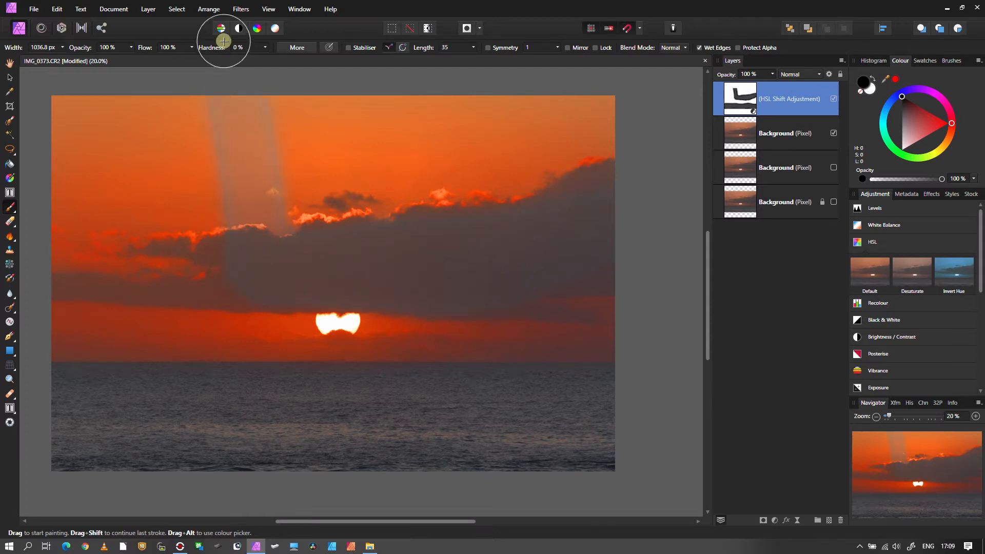
pyautogui.moveTo(231, 275); pyautogui.dragTo(255, 297)
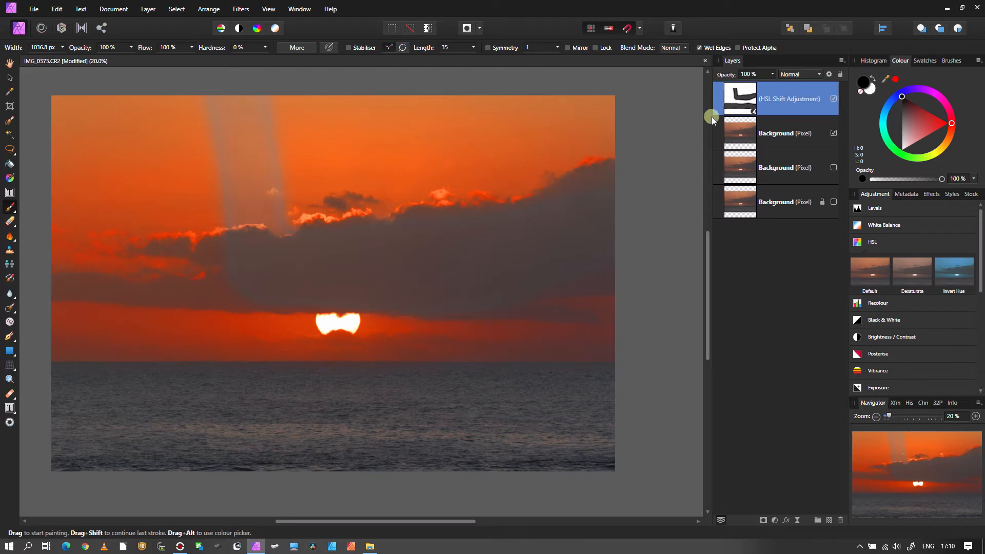
# Step: Delete the masked HSL adjustment layer
pyautogui.doubleClick(803, 100)
pyautogui.press('Escape')
pyautogui.press('Delete')
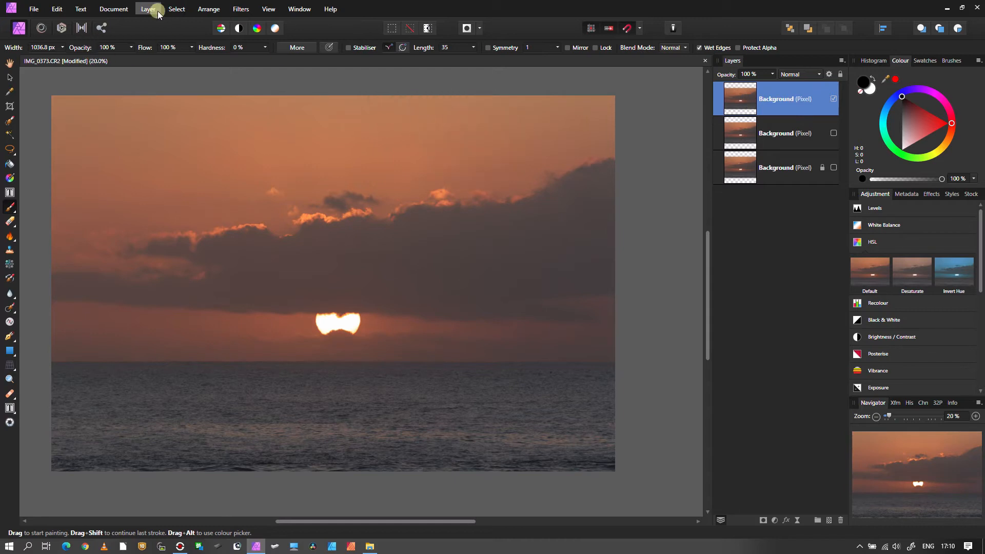
# Step: Select the orange sky with Select Sampled Colour, using a 28% tolerance and the RGB Cube model
pyautogui.click(179, 11)
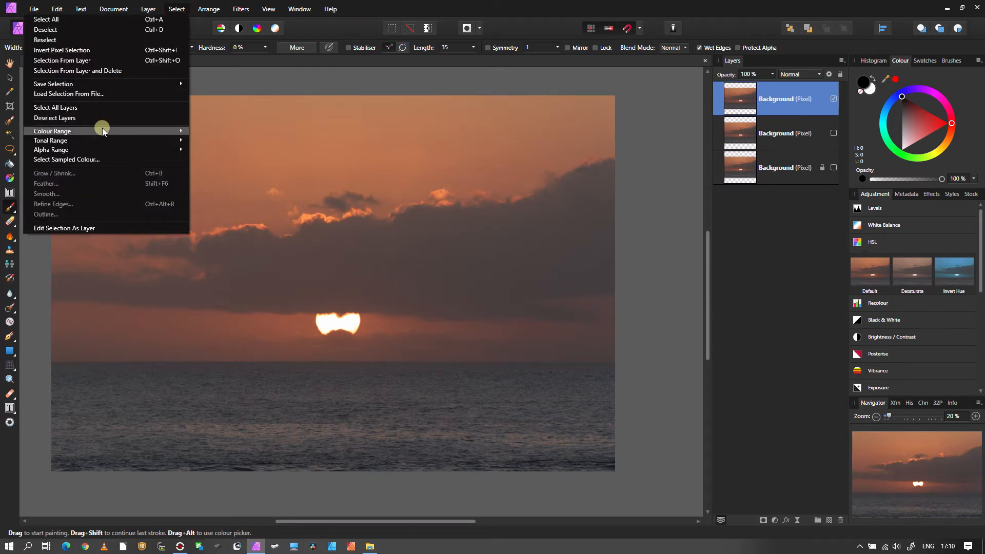
pyautogui.click(102, 159)
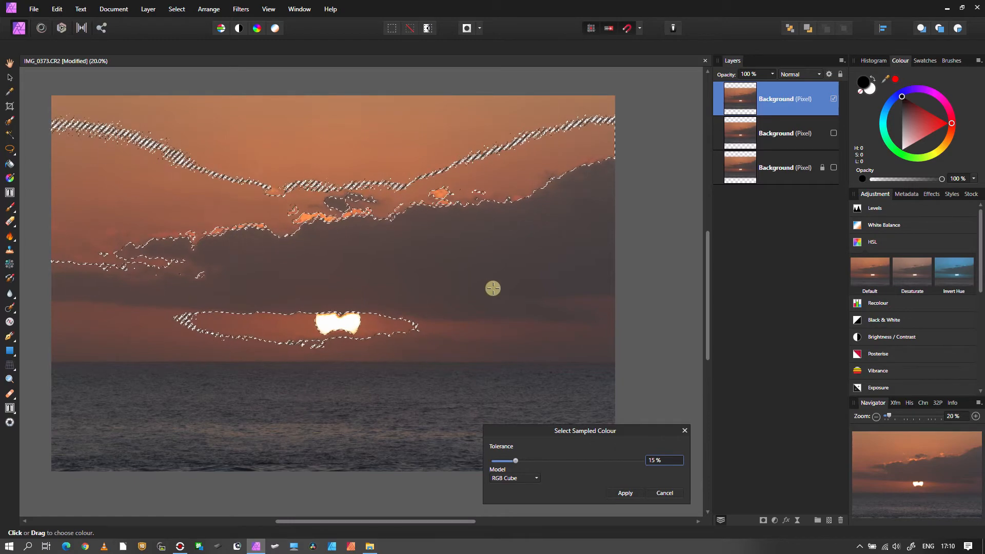
pyautogui.moveTo(525, 460); pyautogui.dragTo(534, 463)
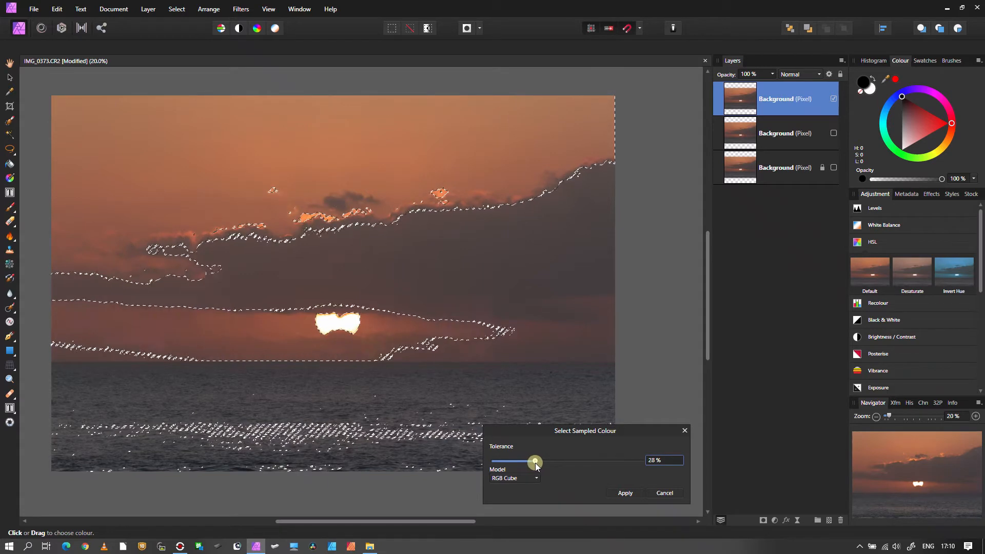
pyautogui.click(639, 494)
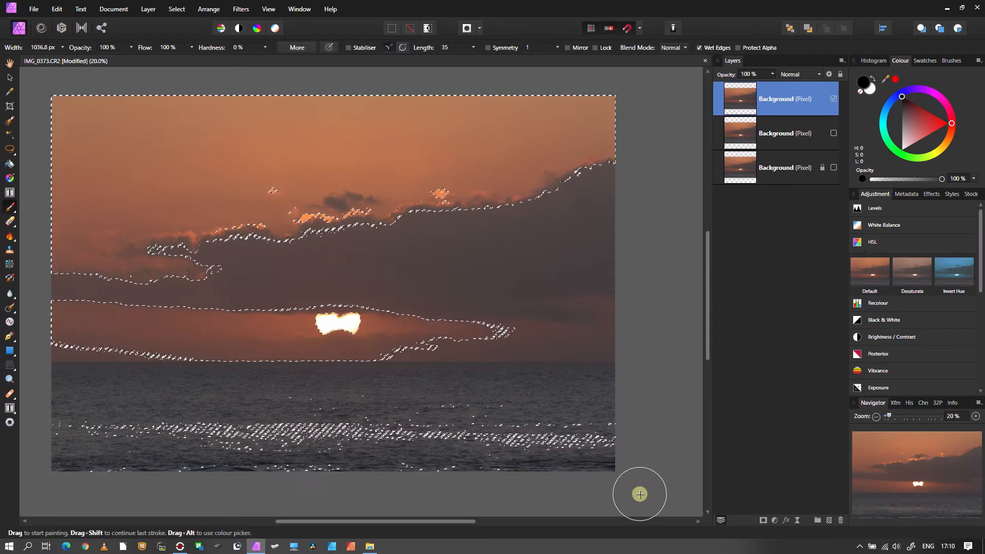
pyautogui.click(224, 447)
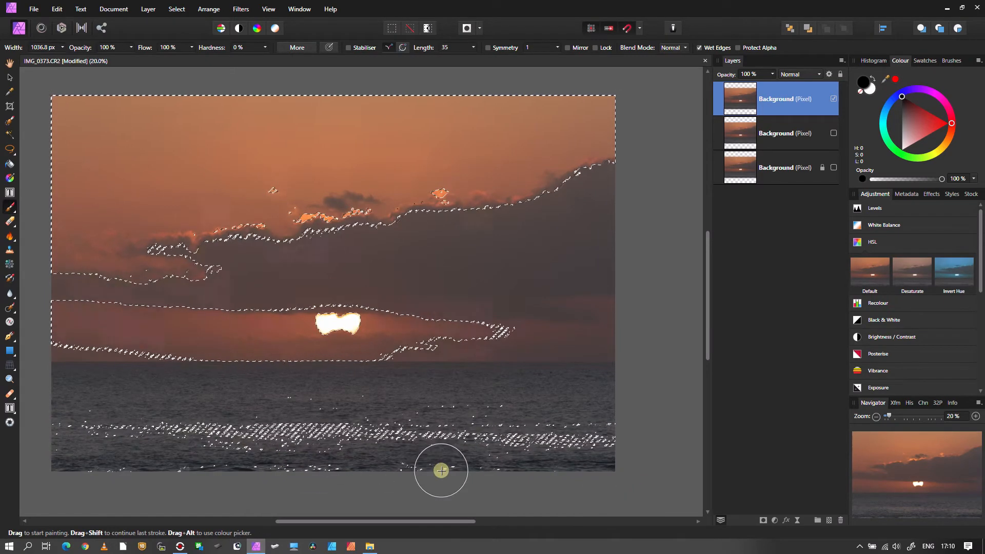
# Step: Subtract the patches of sea from the sky selection with the Selection Brush
pyautogui.click(9, 122)
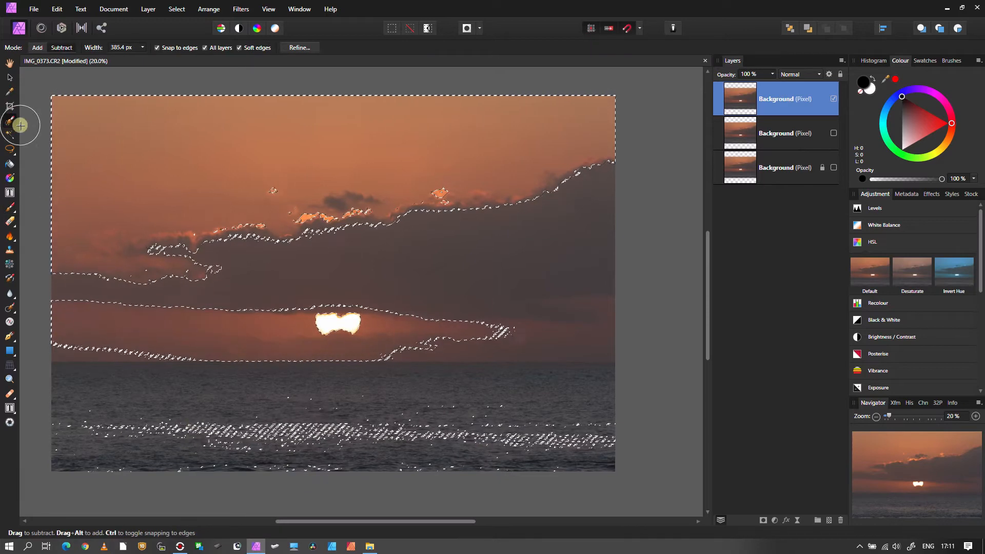
pyautogui.moveTo(571, 451)
pyautogui.mouseDown()
pyautogui.moveTo(613, 449)
pyautogui.moveTo(53, 455)
pyautogui.mouseUp()
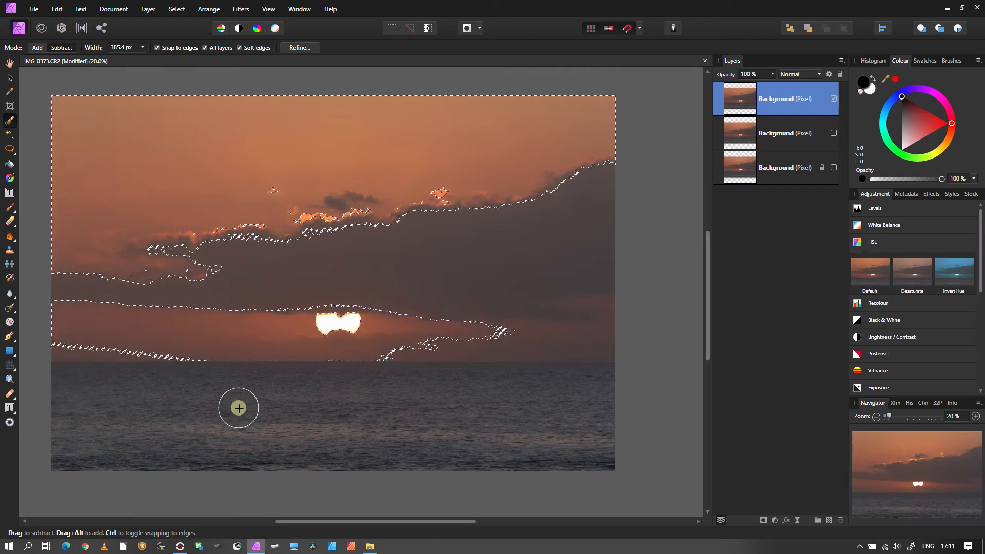
pyautogui.moveTo(430, 486)
pyautogui.mouseDown()
pyautogui.moveTo(216, 495)
pyautogui.moveTo(42, 466)
pyautogui.mouseUp()
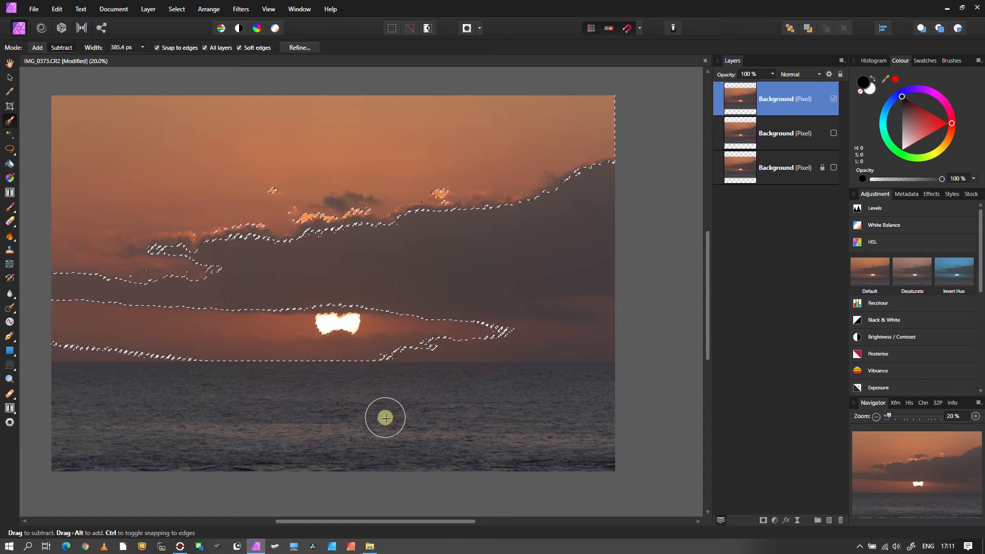
# Step: Refine the sky selection with matte edges and a black and white preview, outputting the result as a selection
pyautogui.click(297, 48)
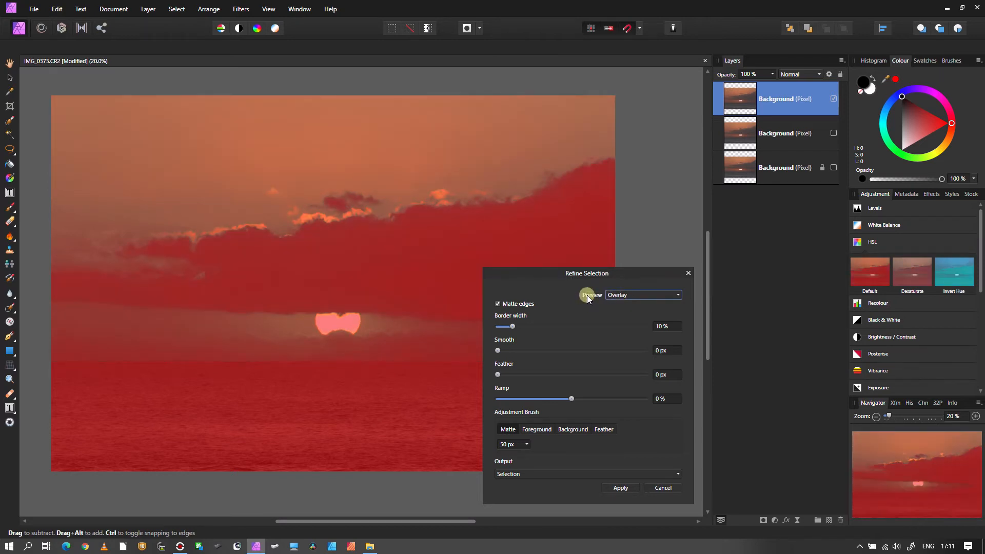
pyautogui.click(627, 299)
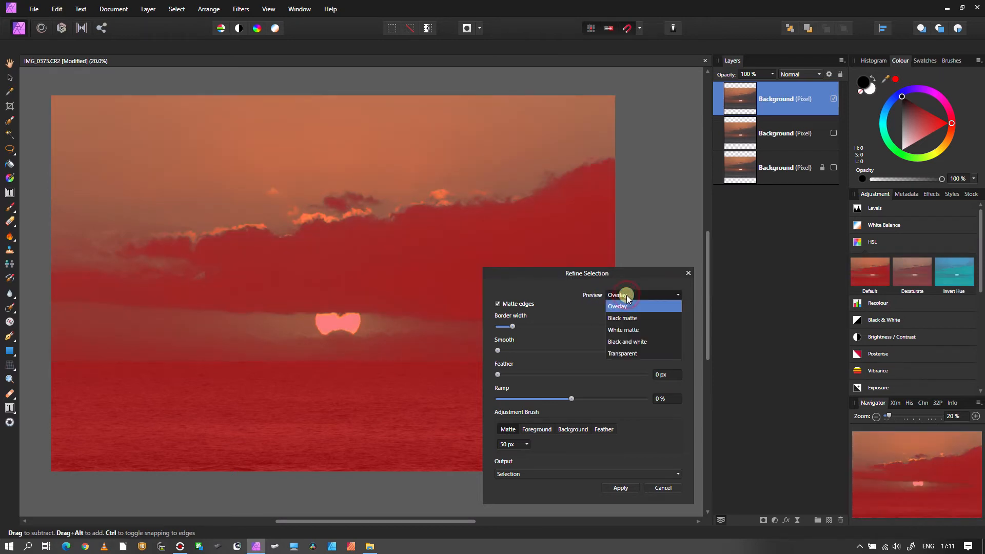
pyautogui.click(625, 342)
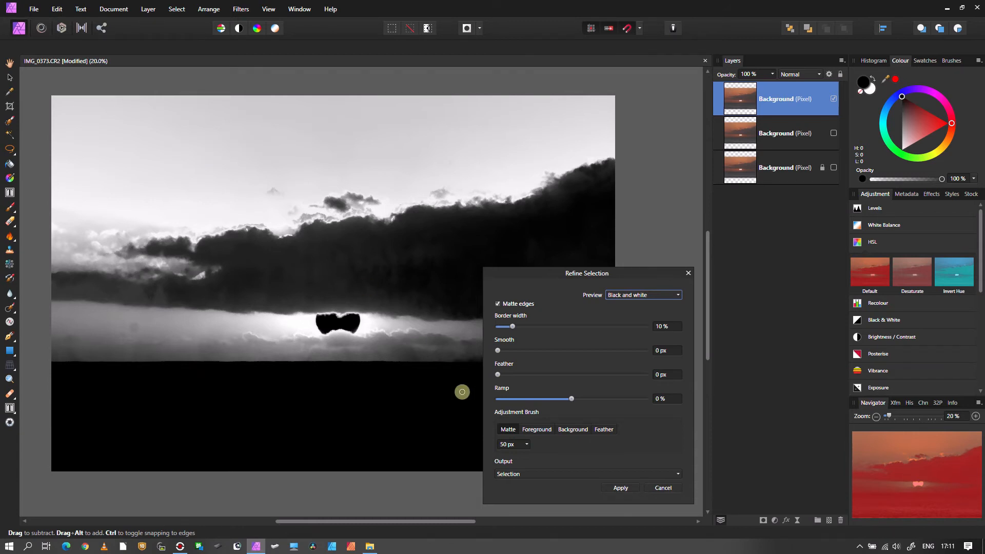
pyautogui.click(626, 492)
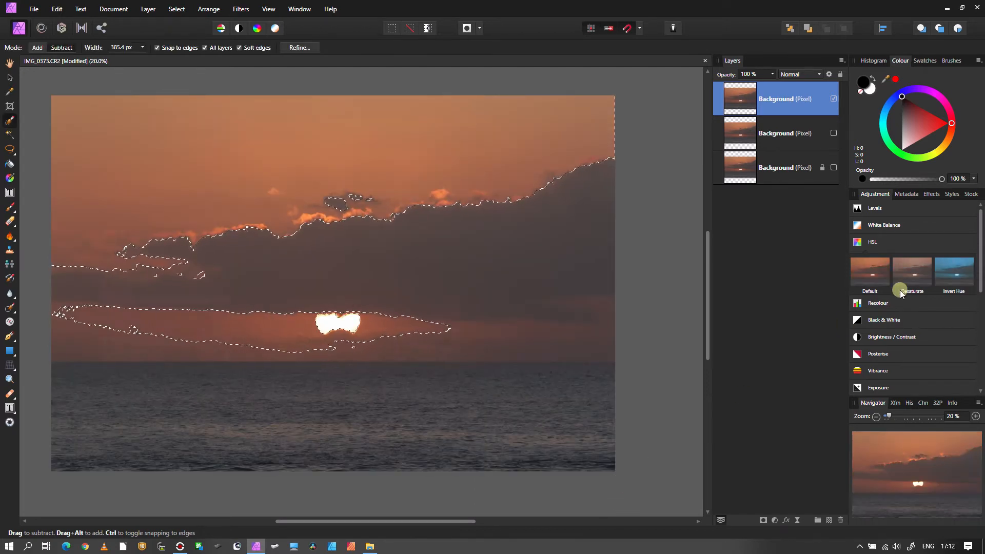
# Step: Try an HSL adjustment on the selected sky with the red range sampled from the orange sky and saturation at 100%, and delete it
pyautogui.click(861, 245)
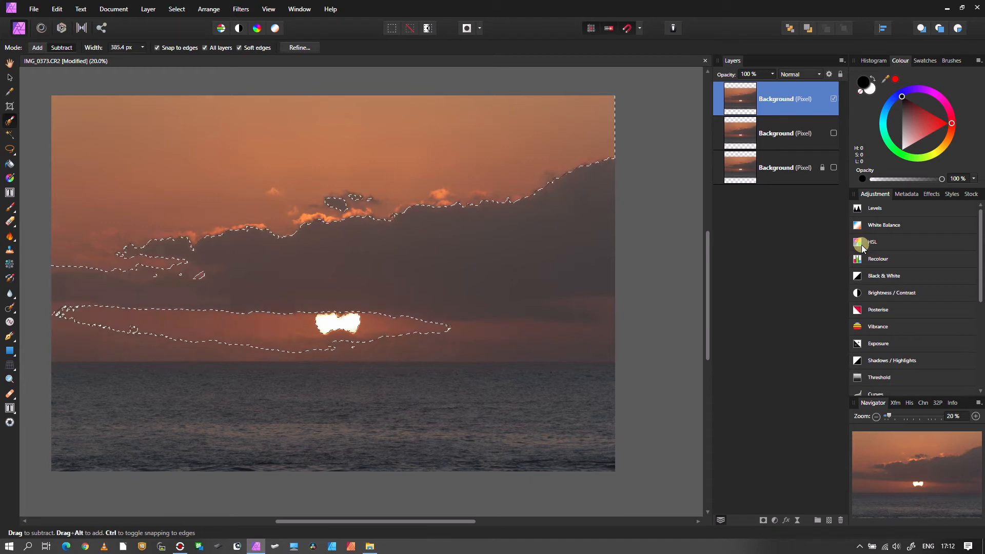
pyautogui.click(861, 245)
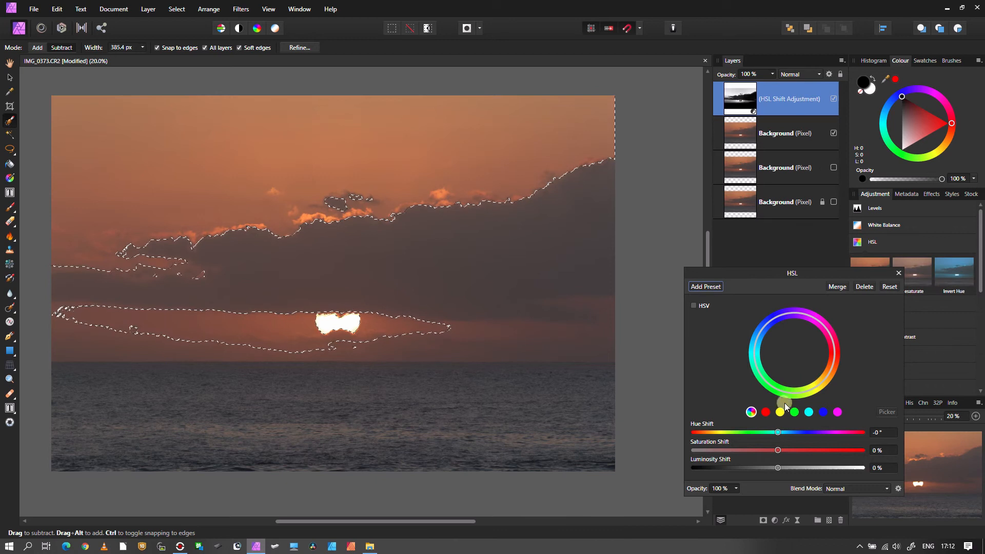
pyautogui.click(764, 413)
pyautogui.click(775, 443)
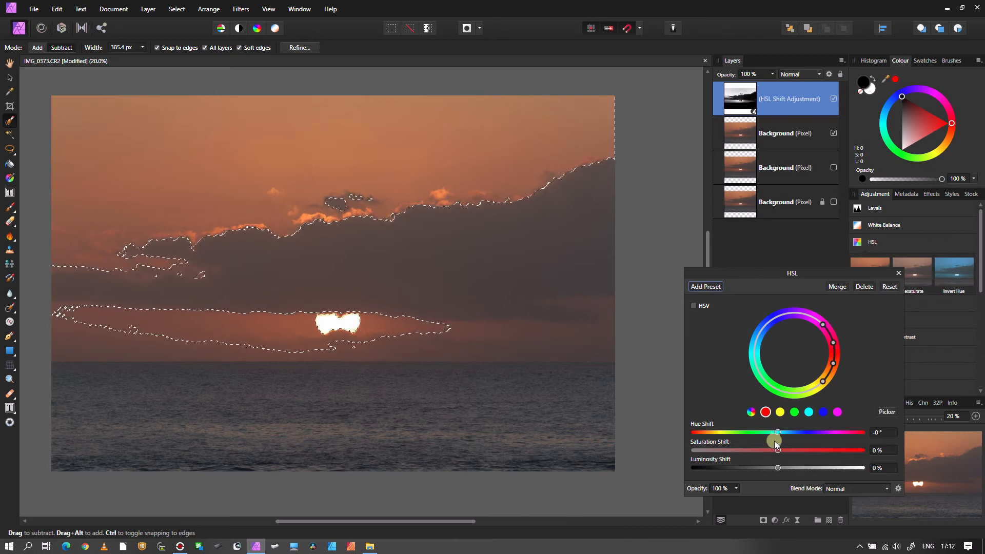
pyautogui.click(881, 413)
pyautogui.click(418, 131)
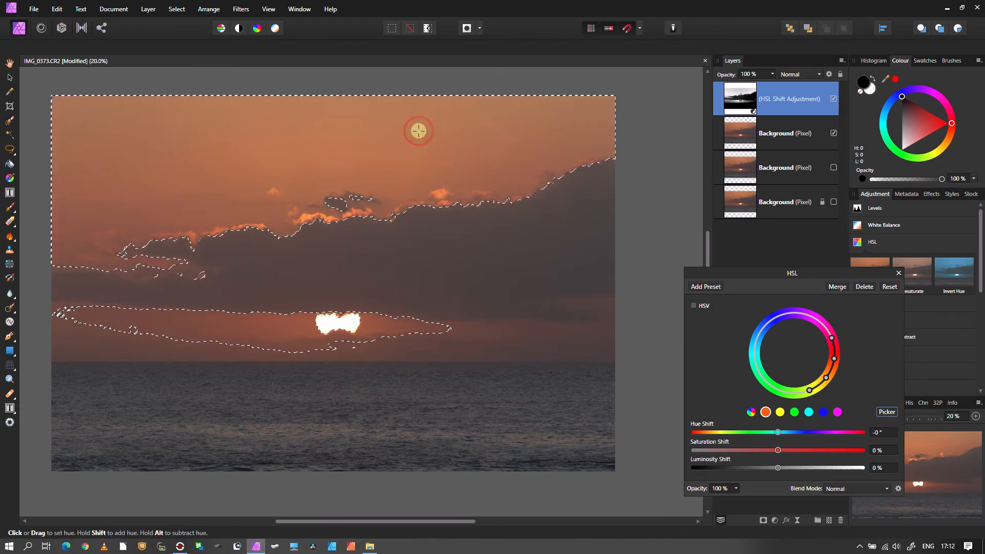
pyautogui.moveTo(778, 450); pyautogui.dragTo(853, 452)
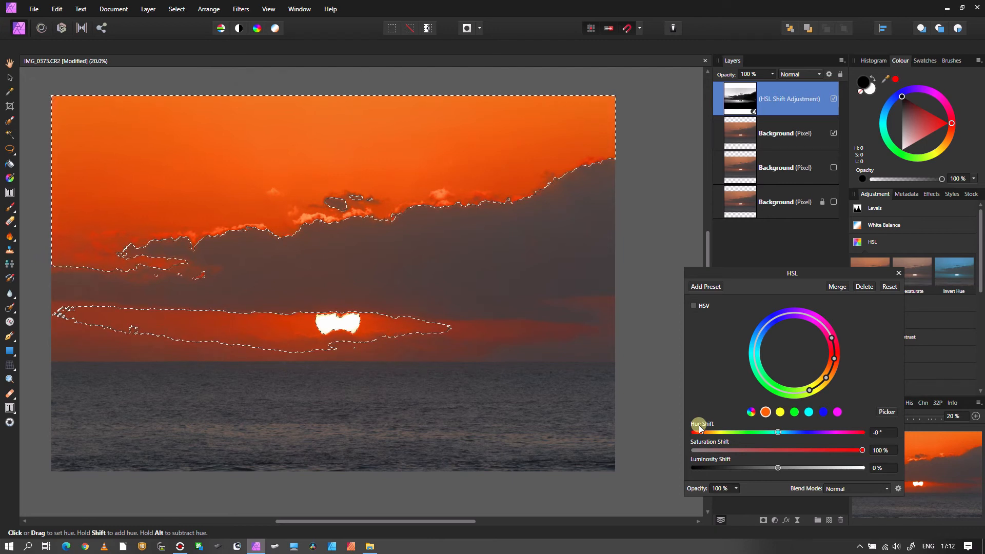
pyautogui.click(862, 287)
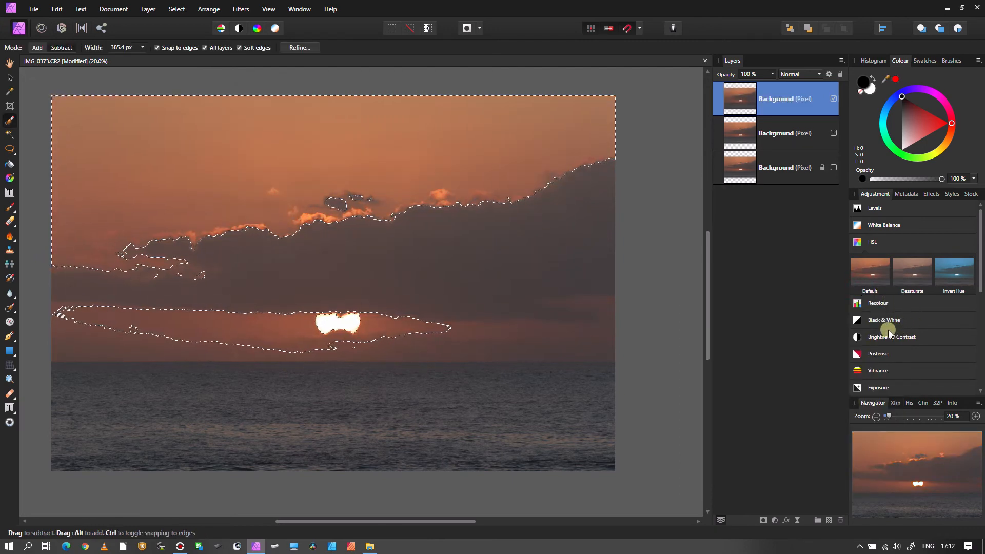
# Step: Add an Exposure adjustment to the selected sky, trying an exposure of -20 before setting it to 20
pyautogui.click(863, 247)
pyautogui.click(873, 352)
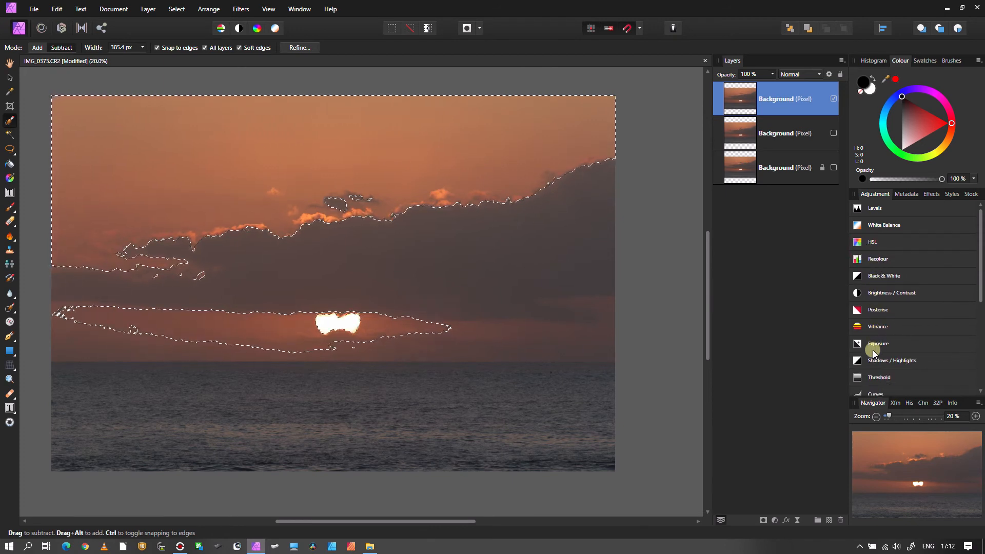
pyautogui.click(870, 344)
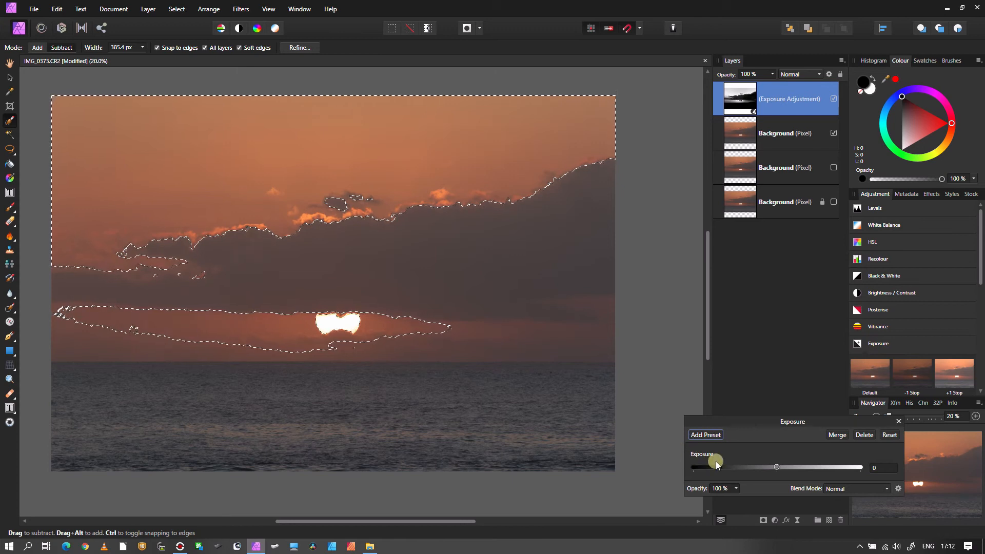
pyautogui.click(776, 468)
pyautogui.moveTo(776, 468); pyautogui.dragTo(617, 477)
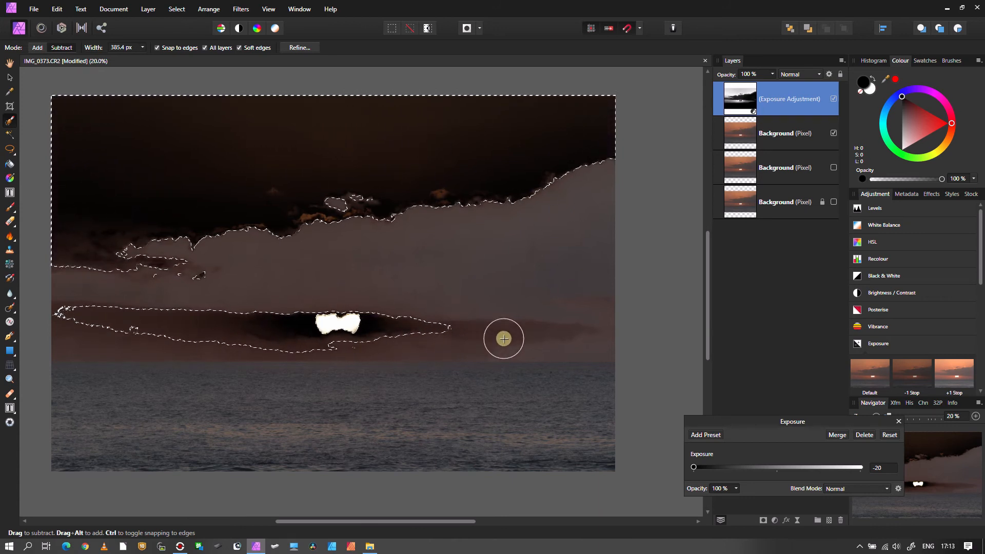
pyautogui.moveTo(694, 468); pyautogui.dragTo(889, 473)
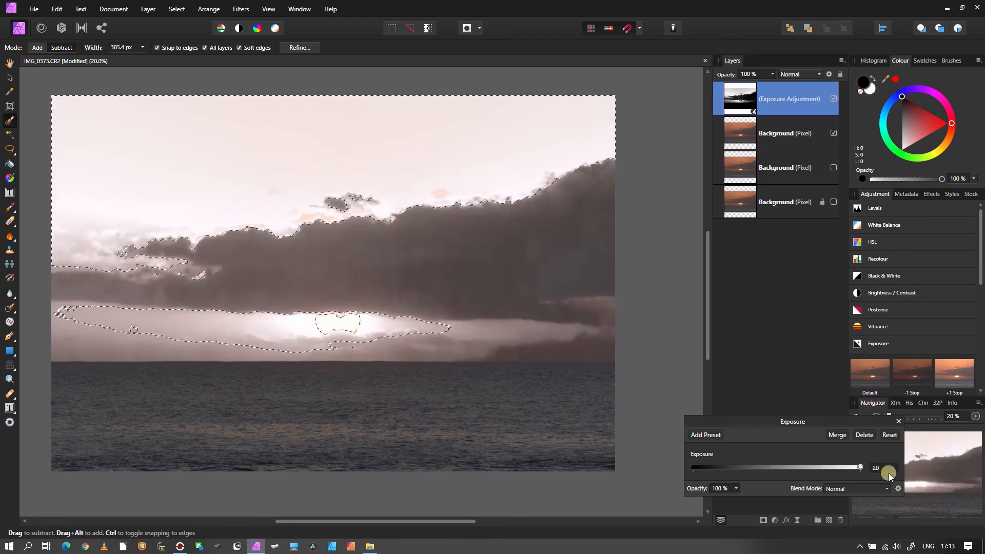